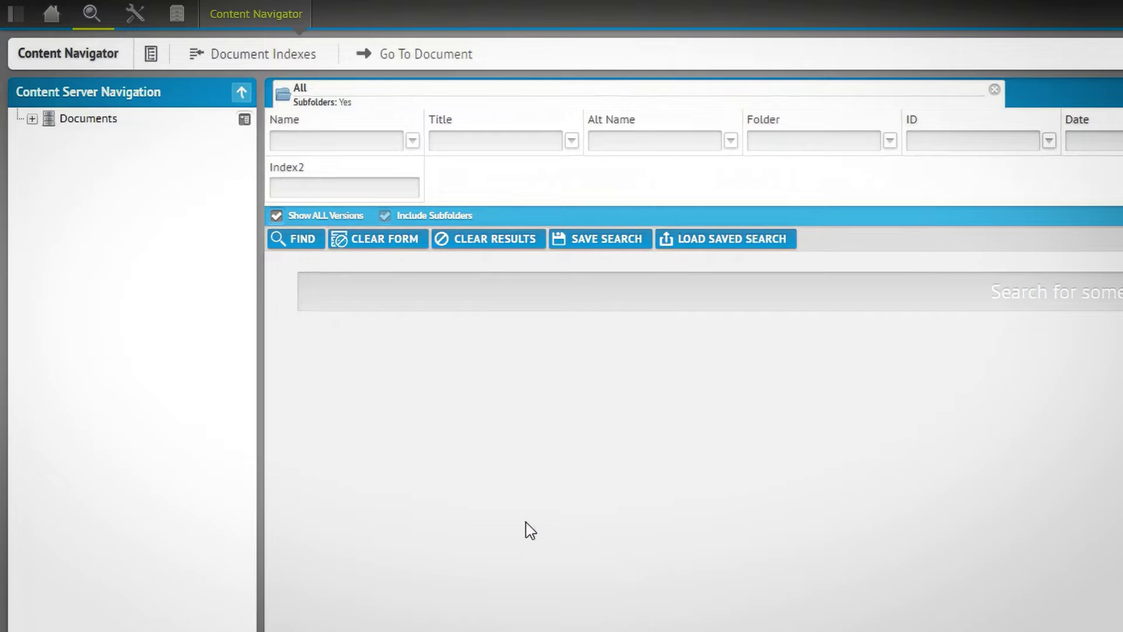
# - Search the documents for the title OVERDRAFTS and open the version dated 12/21/2021
pyautogui.click(149, 61)
pyautogui.click(210, 141)
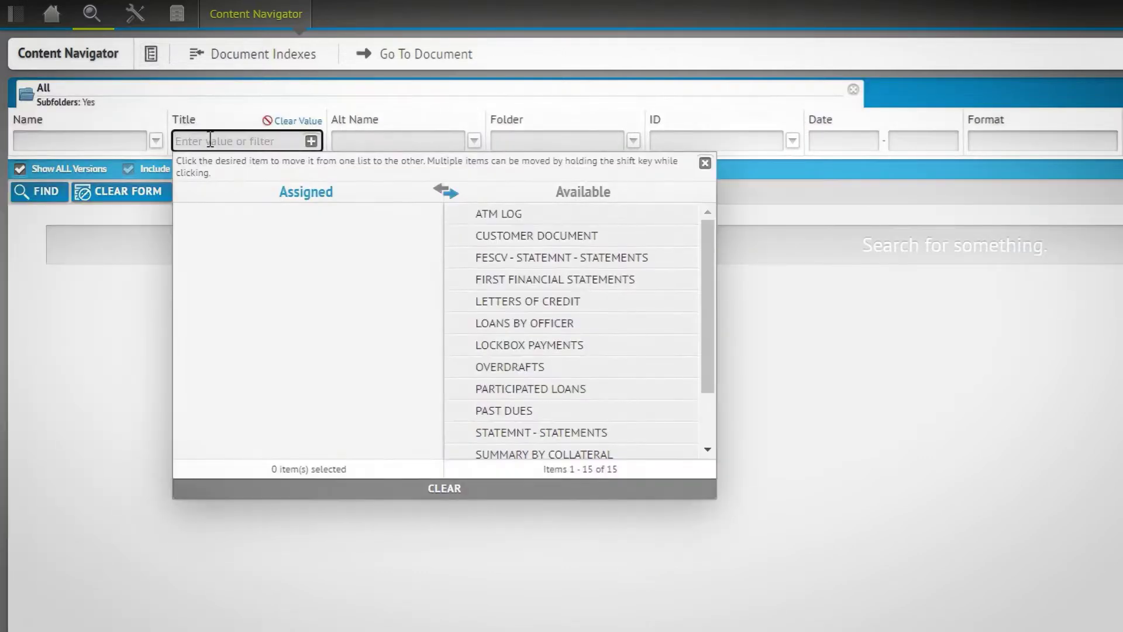
pyautogui.write('OVERDRAFT')
pyautogui.click(496, 214)
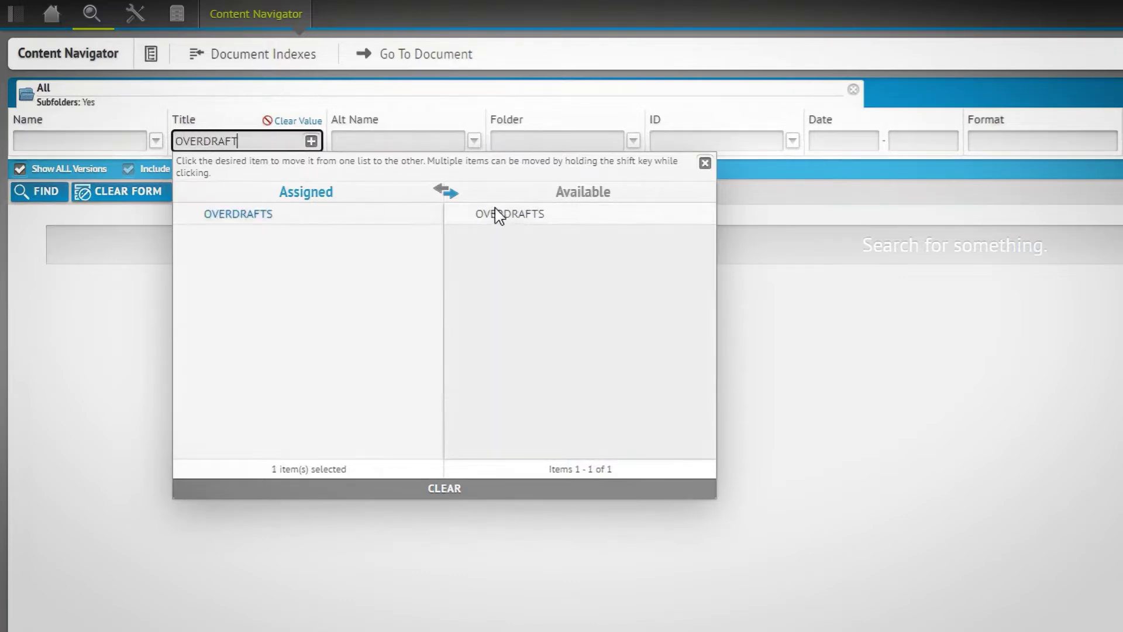
pyautogui.click(705, 164)
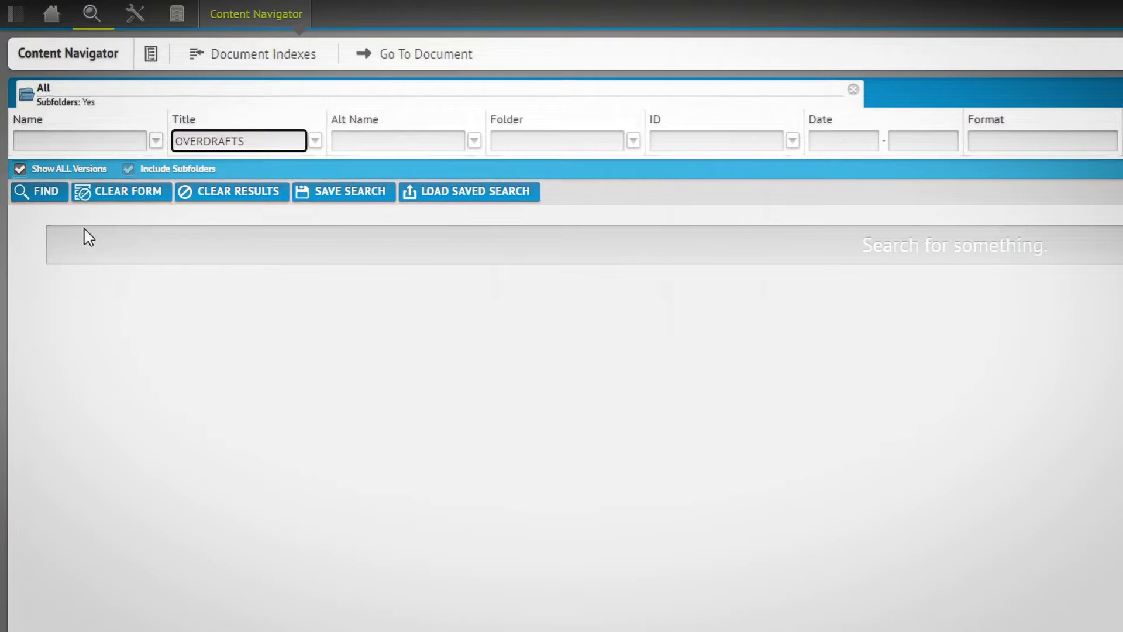
pyautogui.click(35, 195)
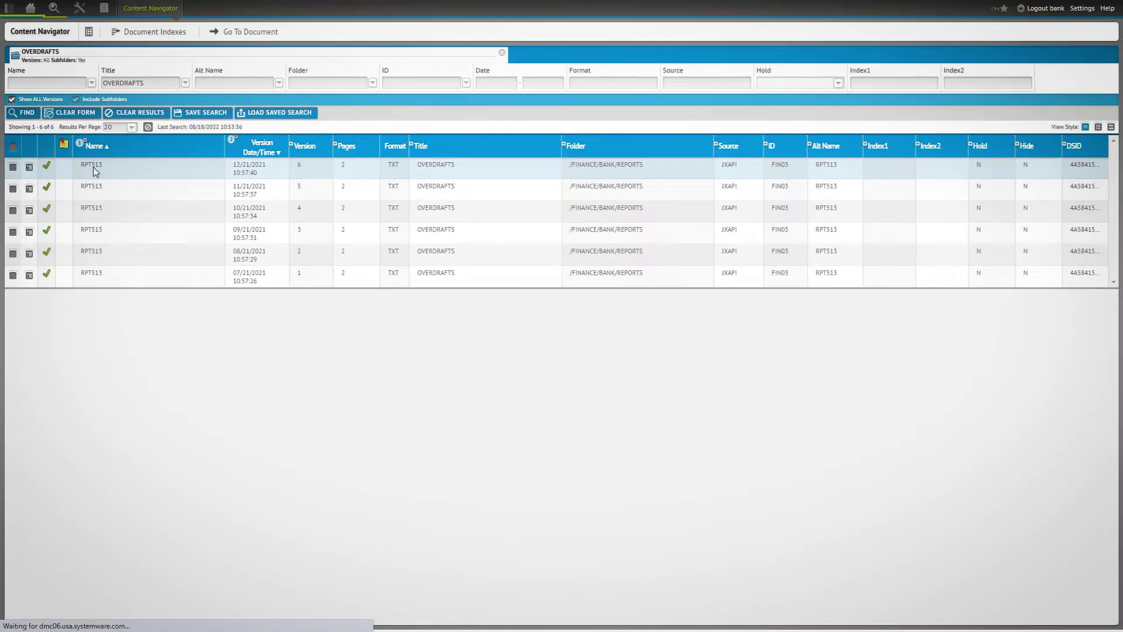
pyautogui.doubleClick(93, 167)
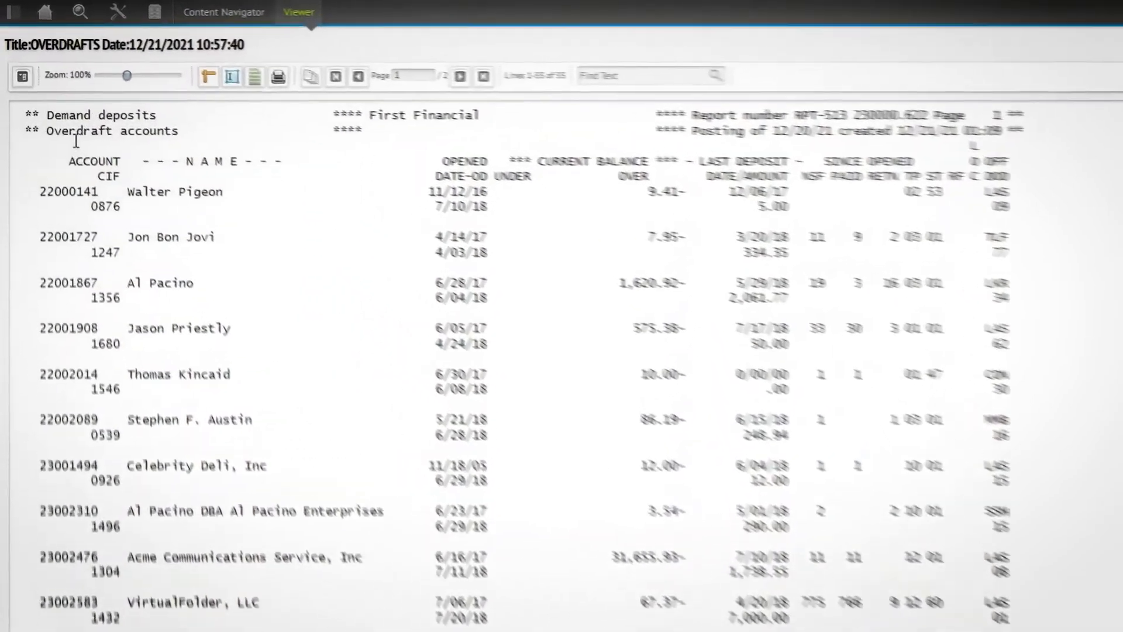
# - Go to the SW Statements customer search and look up the customer by first name
pyautogui.click(86, 18)
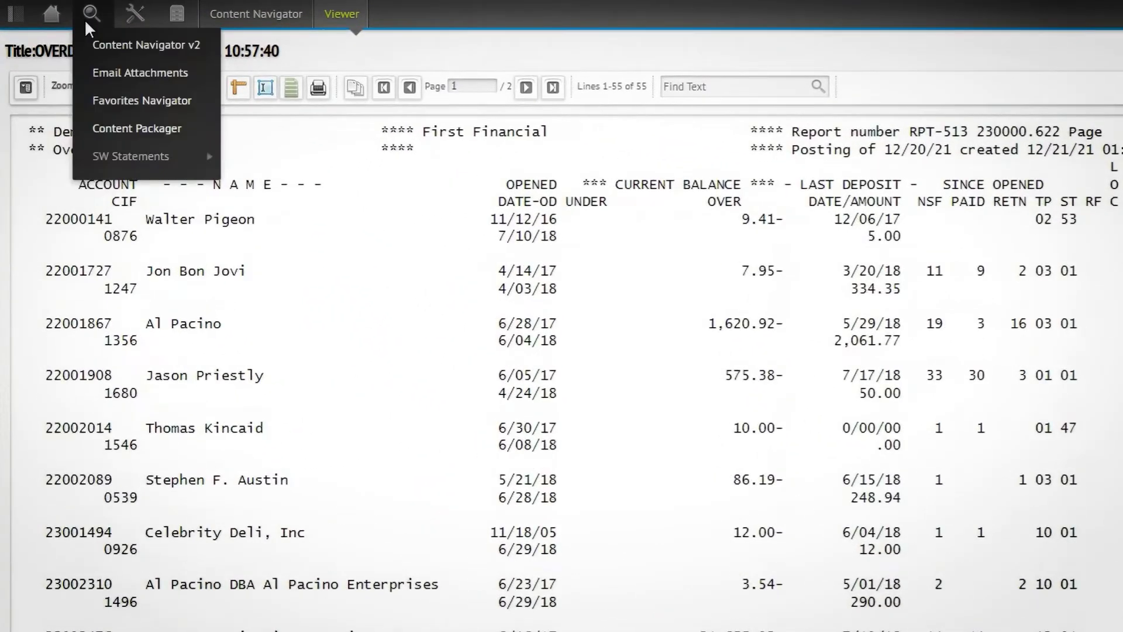
pyautogui.moveTo(136, 157)
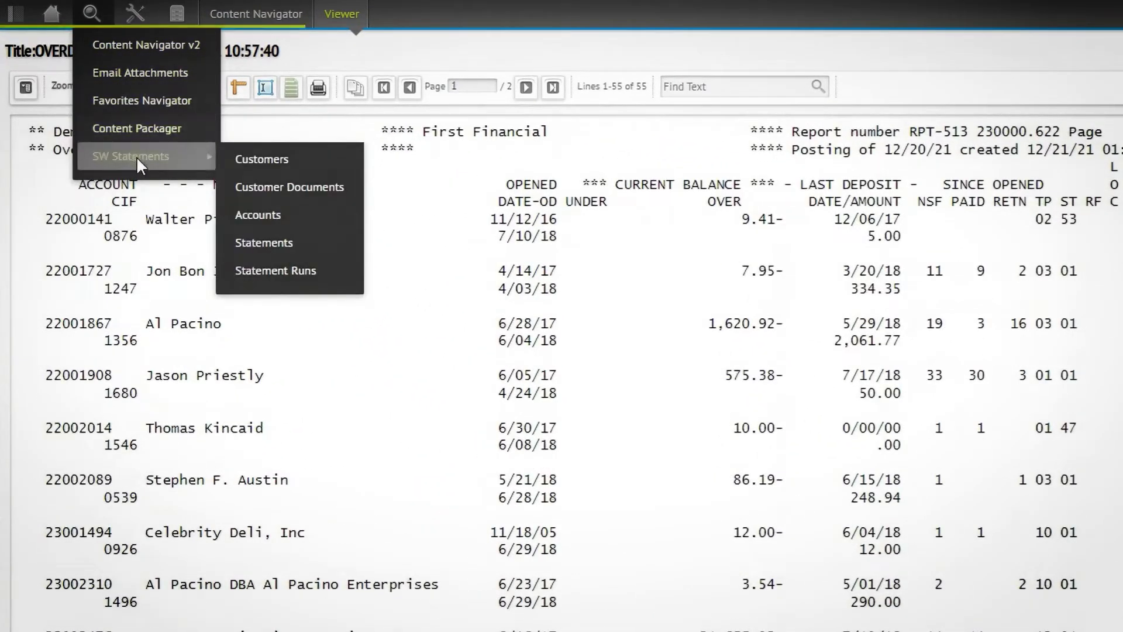
pyautogui.click(247, 159)
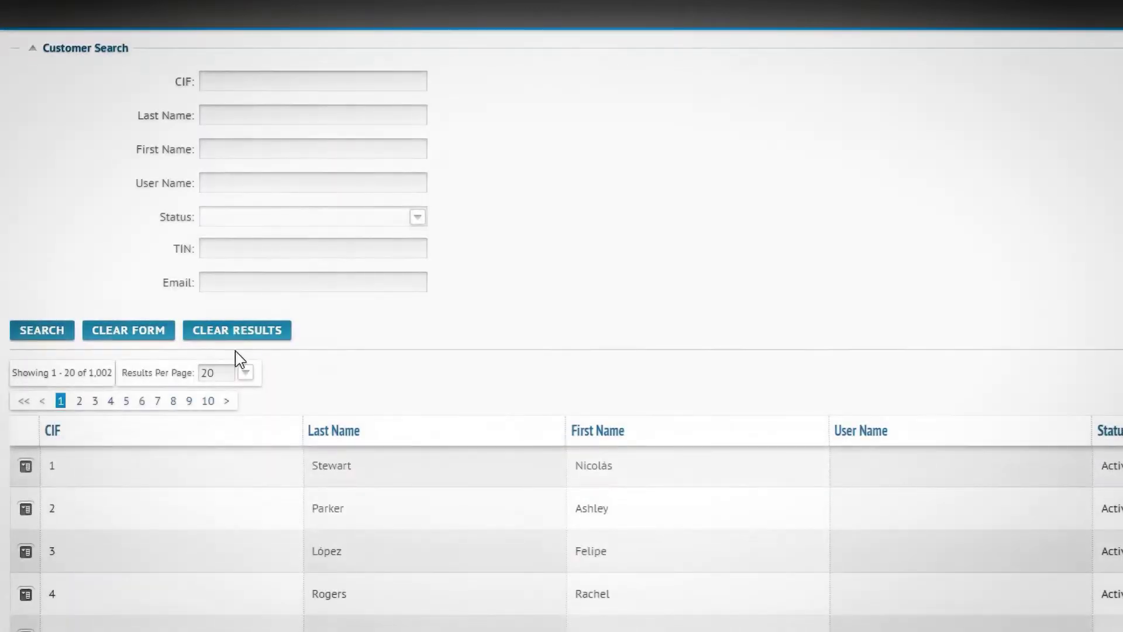
pyautogui.click(232, 144)
pyautogui.write('Alicia')
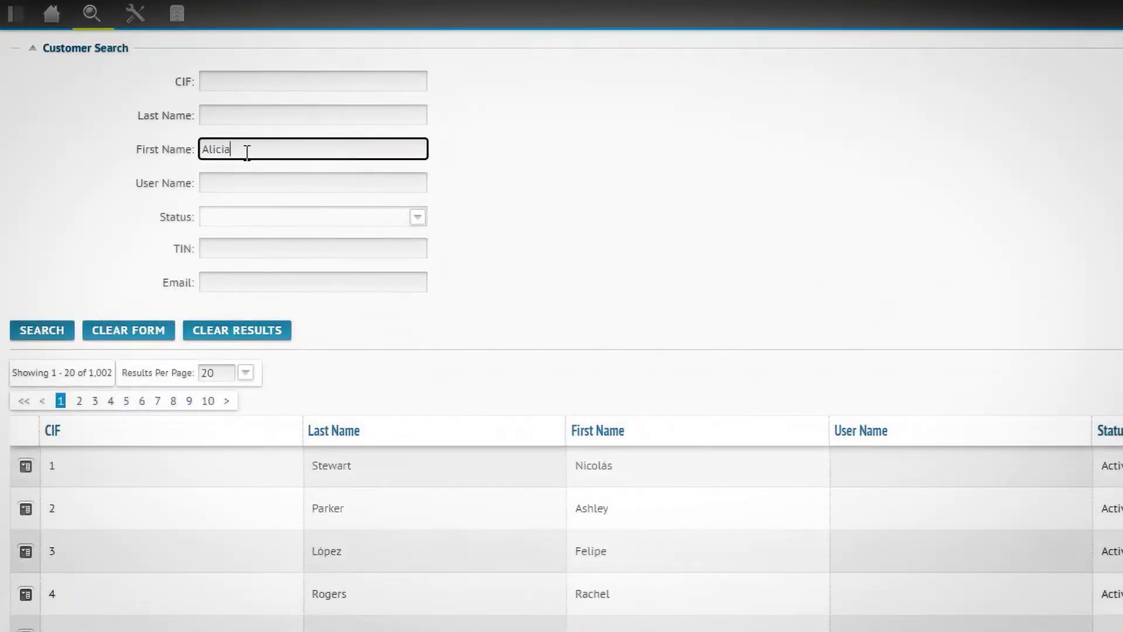
pyautogui.click(29, 334)
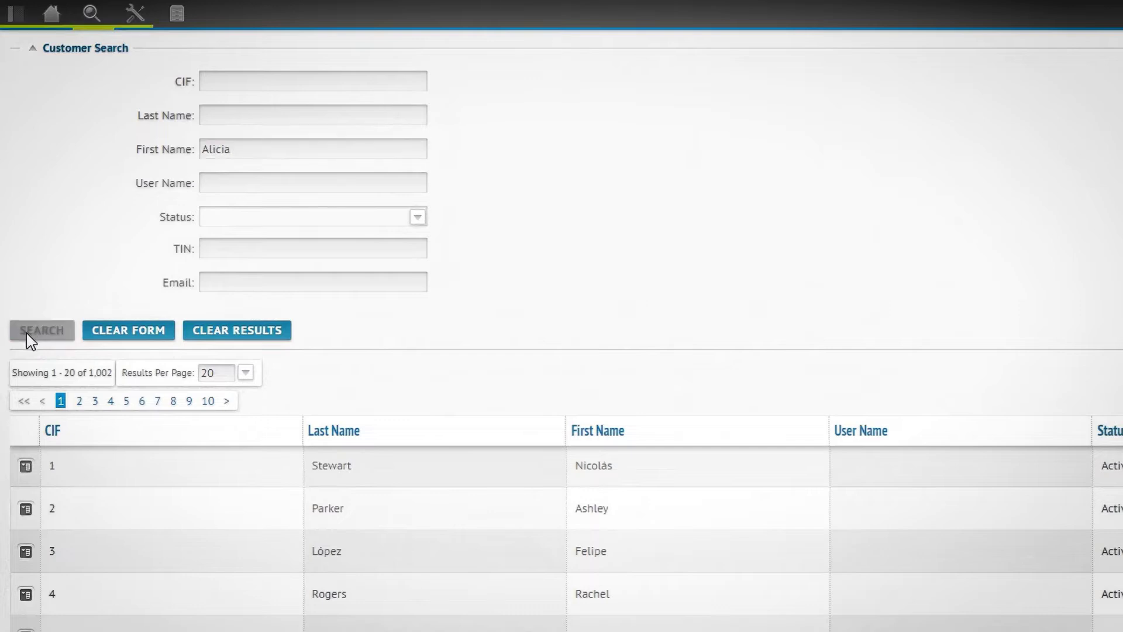
# - List the found customer's statements and open the first listed statement in its masked view
pyautogui.click(24, 450)
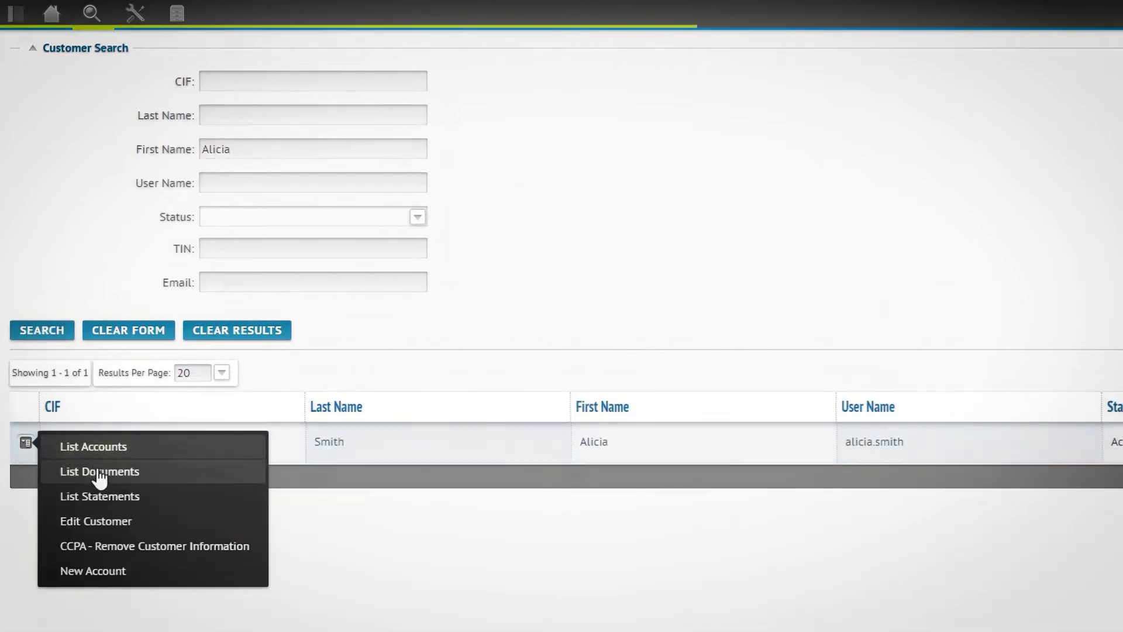
pyautogui.click(98, 498)
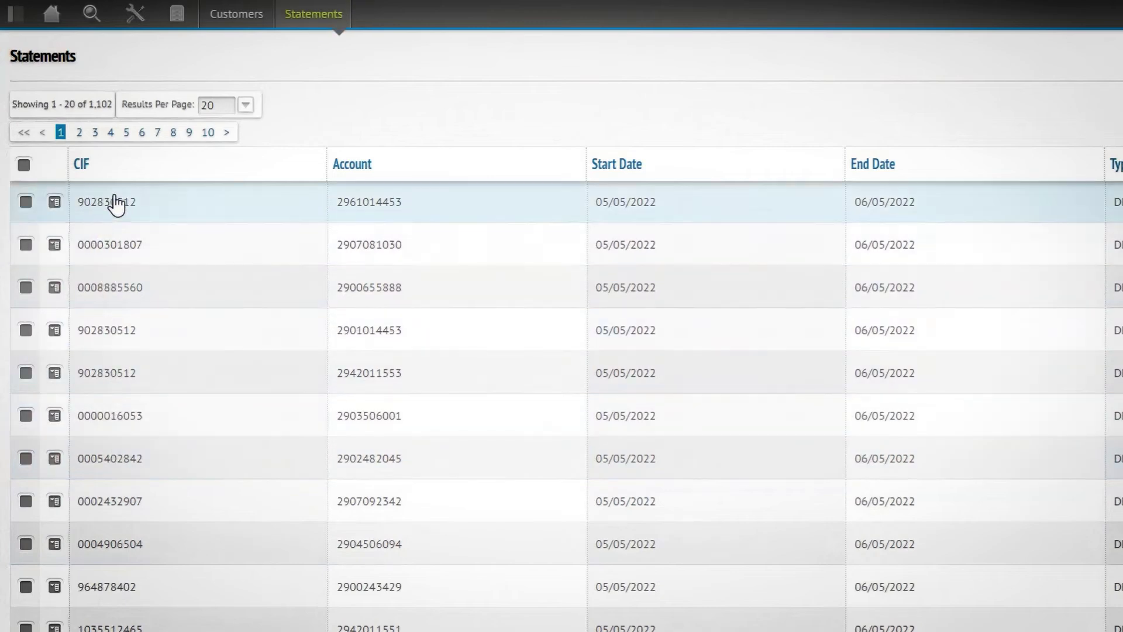
pyautogui.click(55, 202)
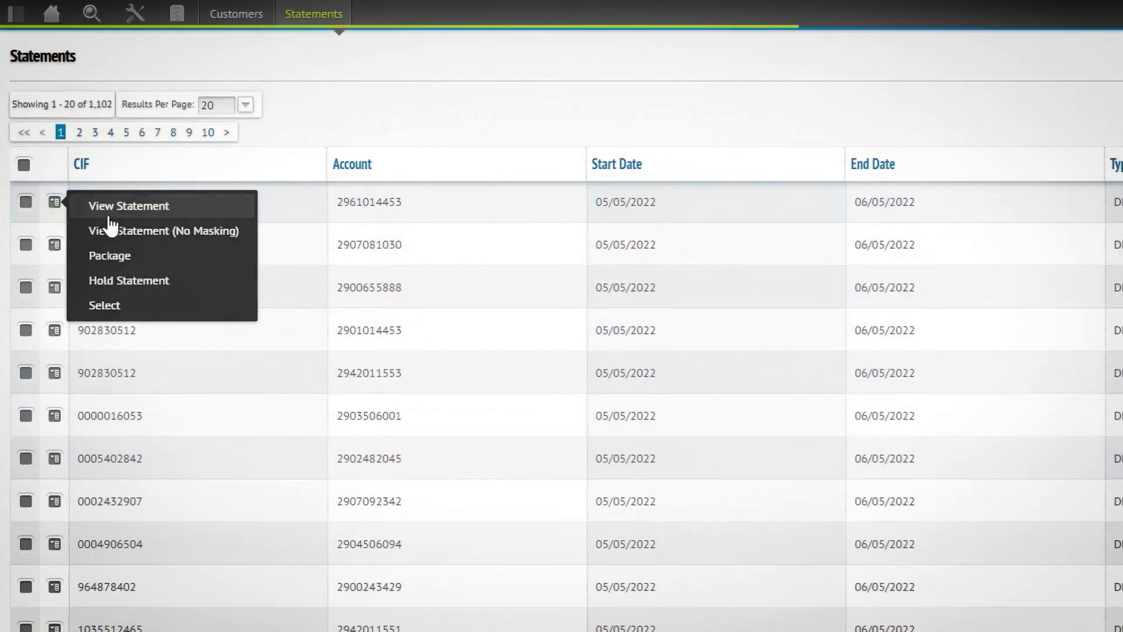
pyautogui.click(112, 208)
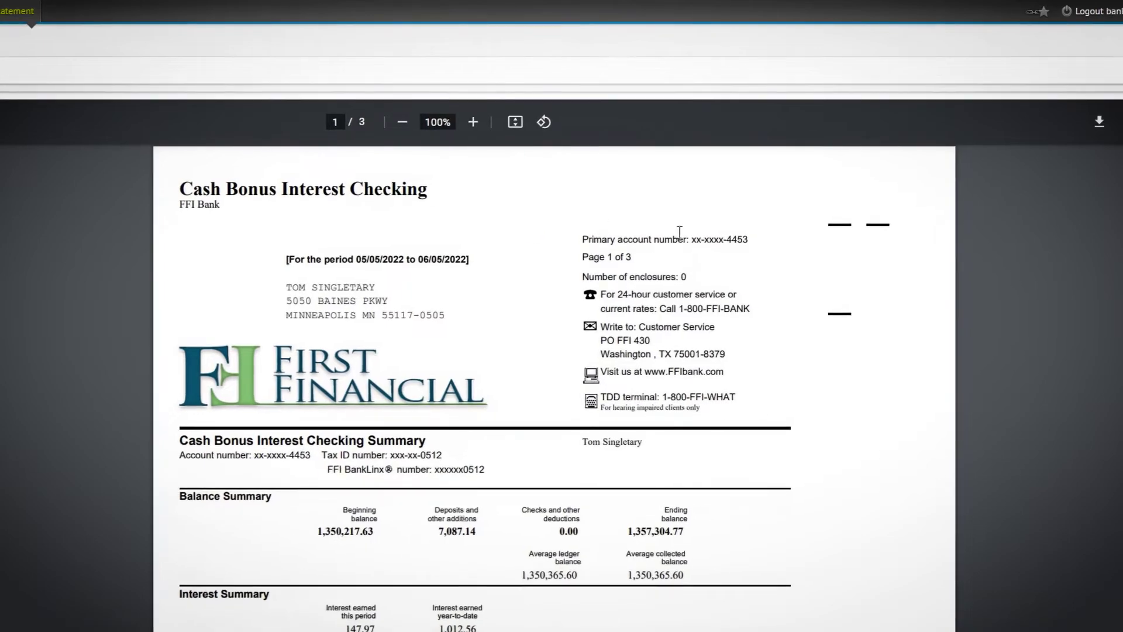
# - Highlight the masked primary account number and the masked part of the tax ID on the statement
pyautogui.moveTo(692, 237); pyautogui.dragTo(750, 239)
pyautogui.click(726, 259)
pyautogui.moveTo(390, 456); pyautogui.dragTo(418, 455)
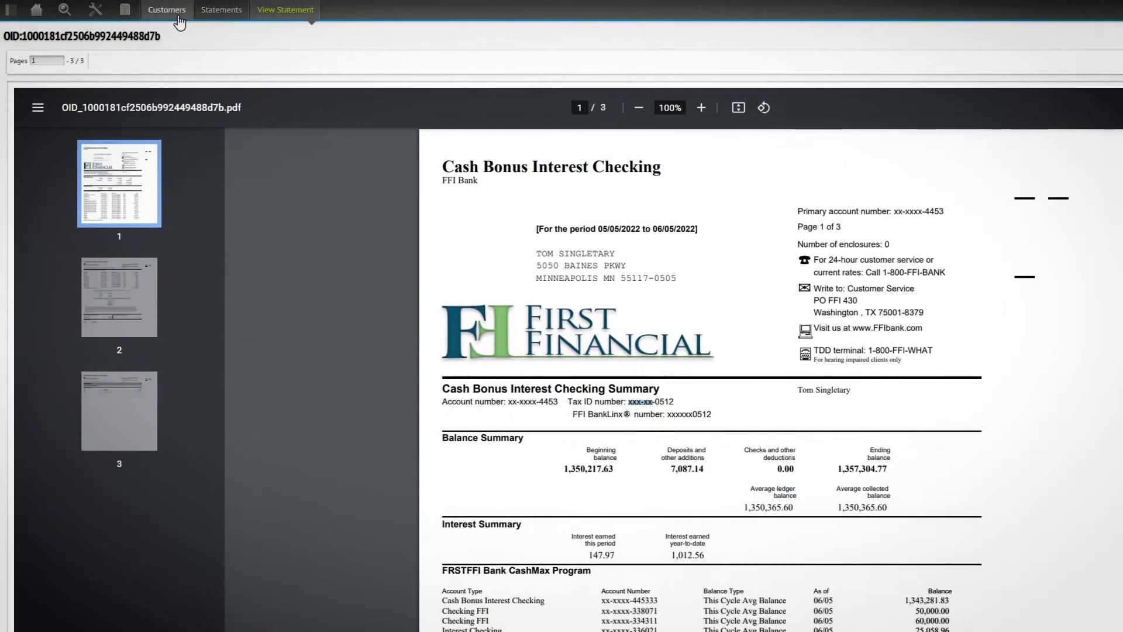
# - Return to the statements list and open the first statement without masking
pyautogui.click(215, 13)
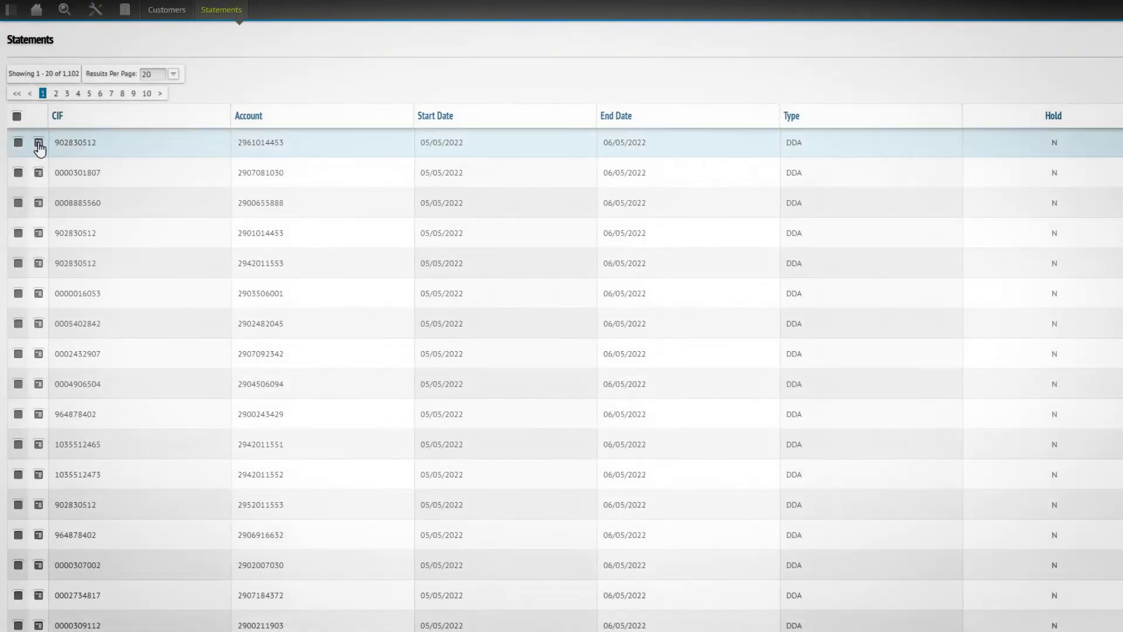
pyautogui.click(40, 143)
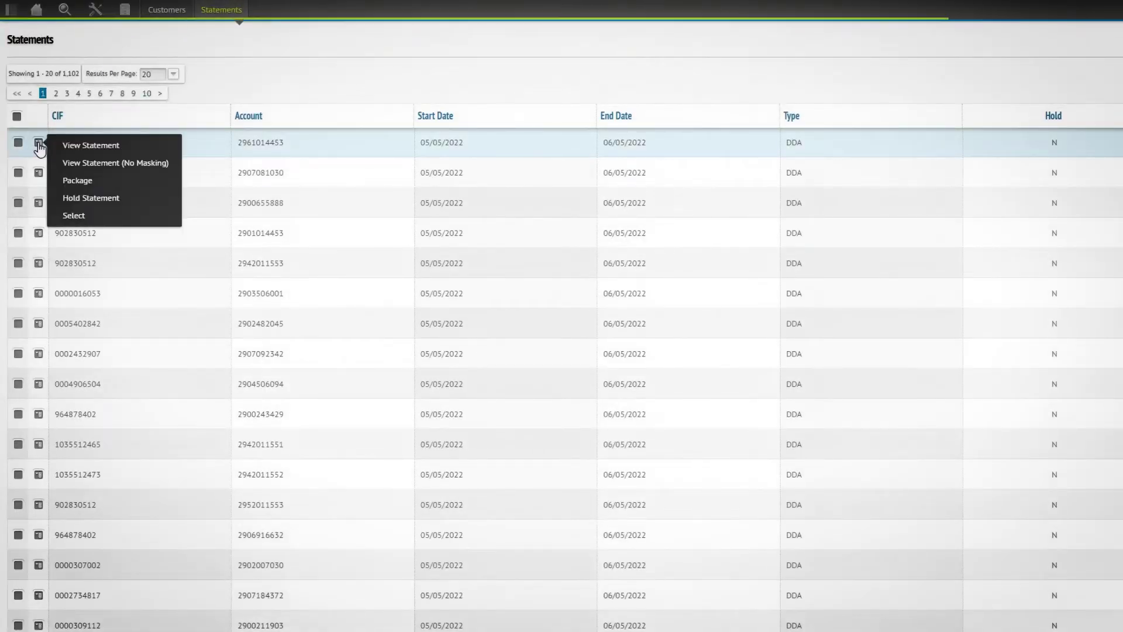
pyautogui.click(77, 166)
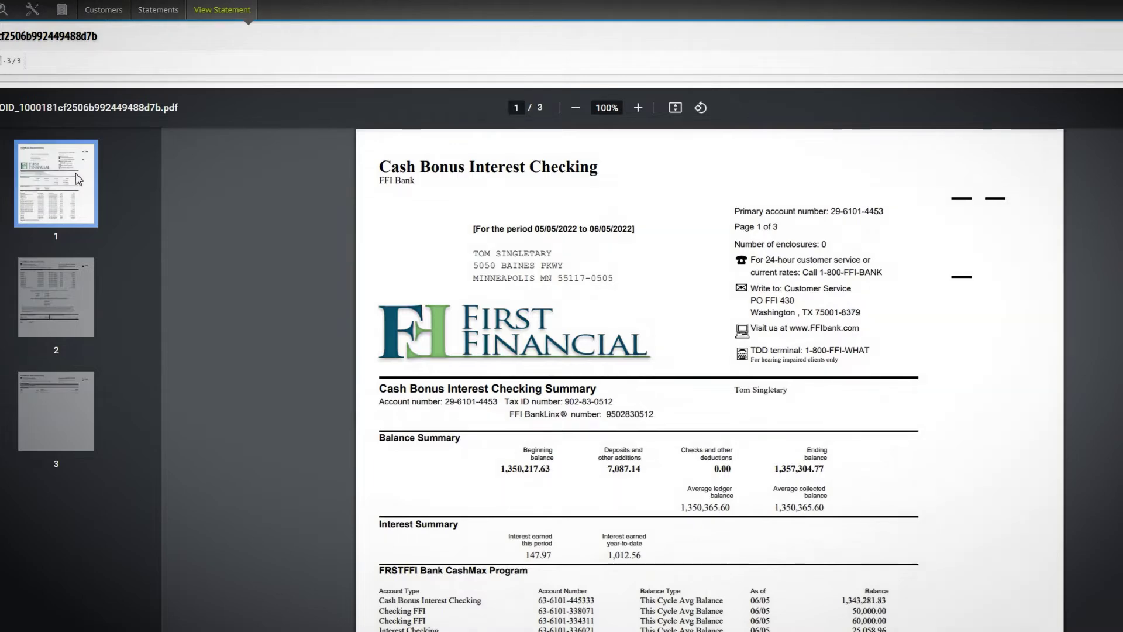
# - Leave the statement, log out of the current account and log in as bank2 with the account password
pyautogui.click(182, 13)
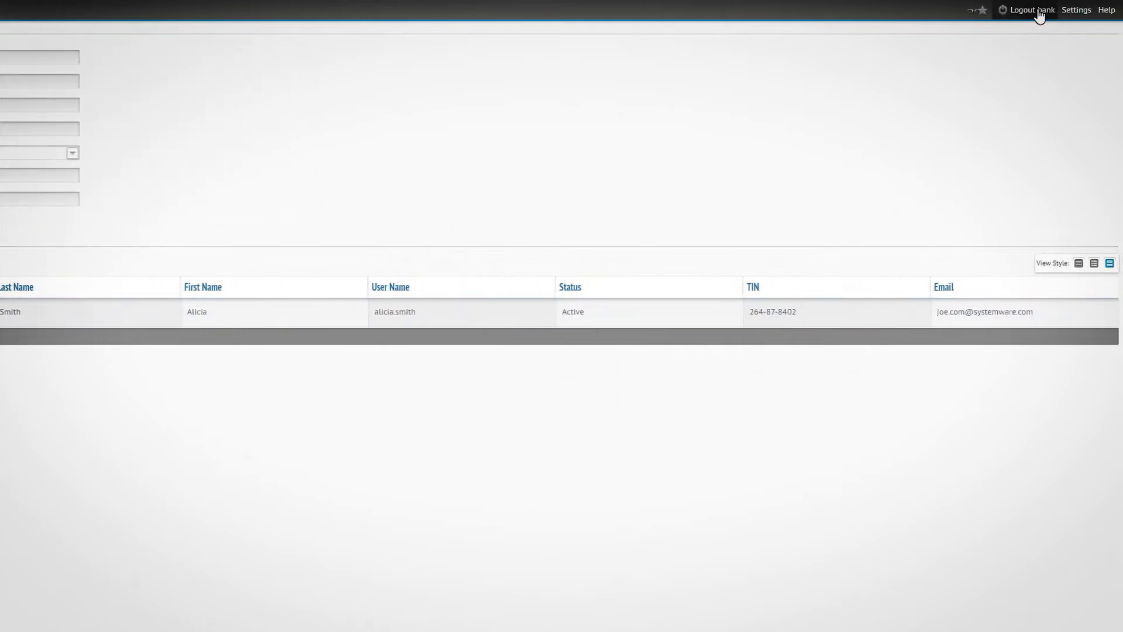
pyautogui.click(1039, 10)
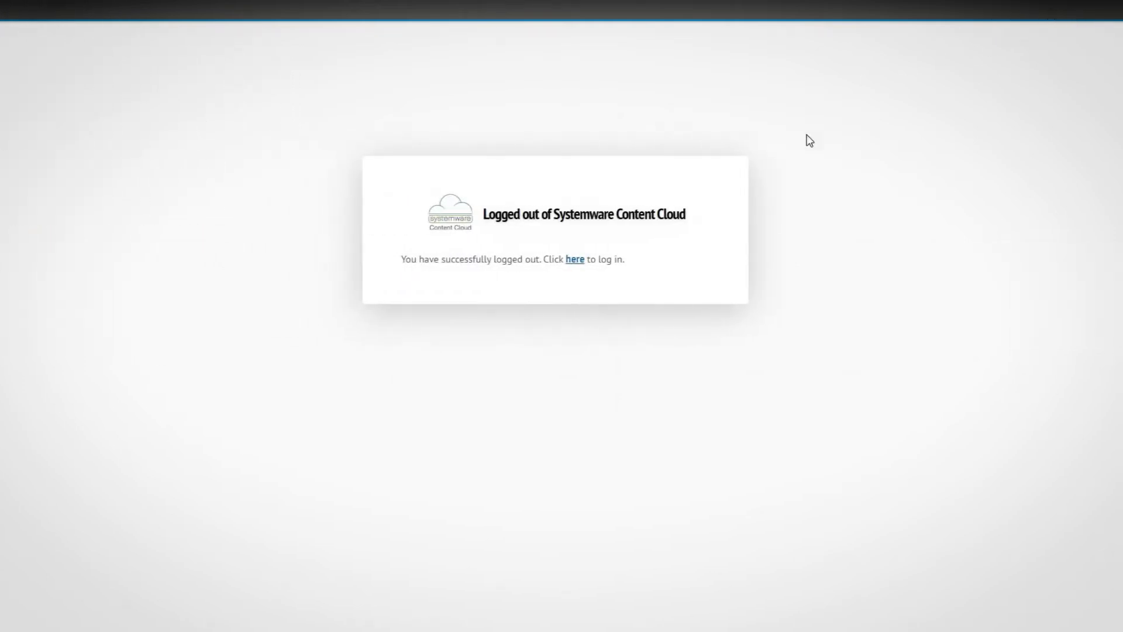
pyautogui.click(579, 261)
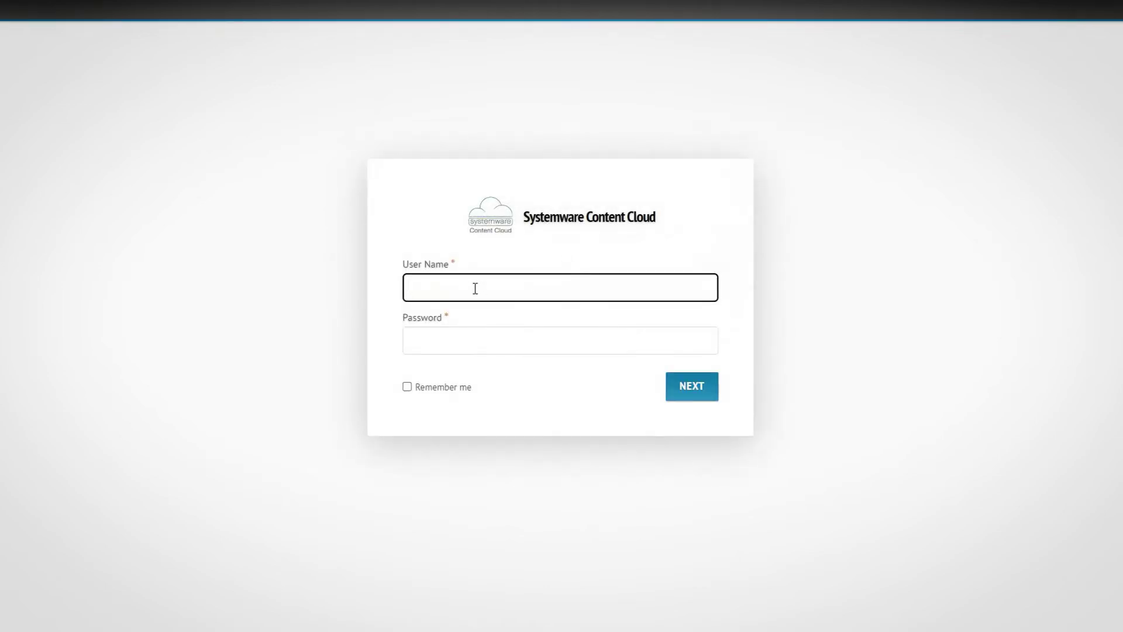
pyautogui.write('bank2')
pyautogui.click(460, 337)
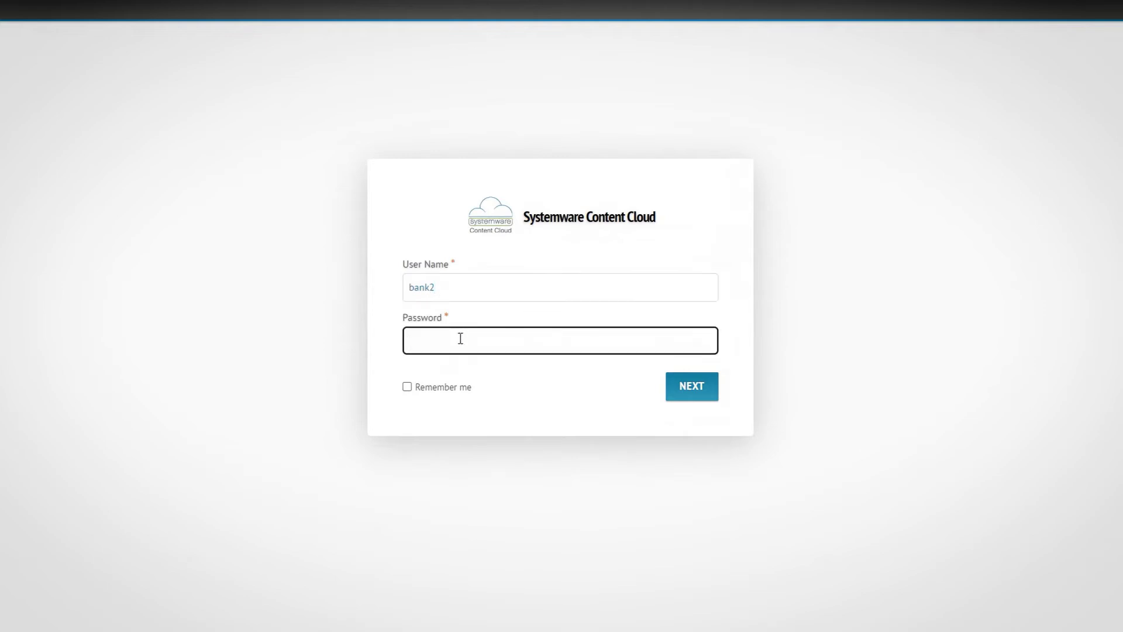
pyautogui.write('•••••••')
pyautogui.click(692, 388)
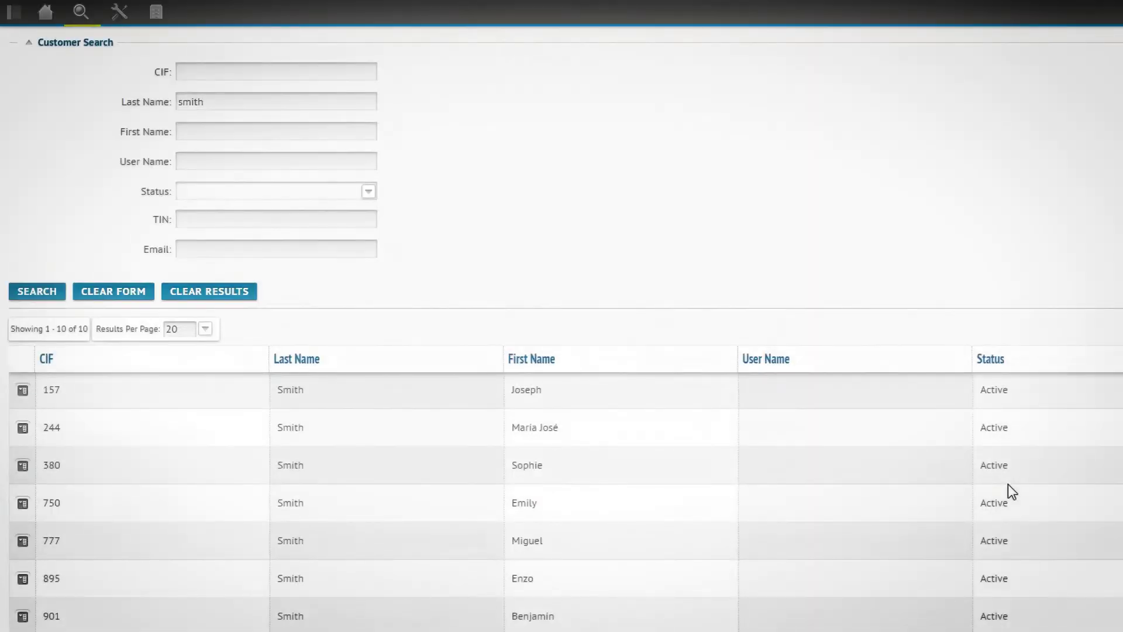
# - Narrow the customer search by adding the customer's first name to the existing last name
pyautogui.click(210, 131)
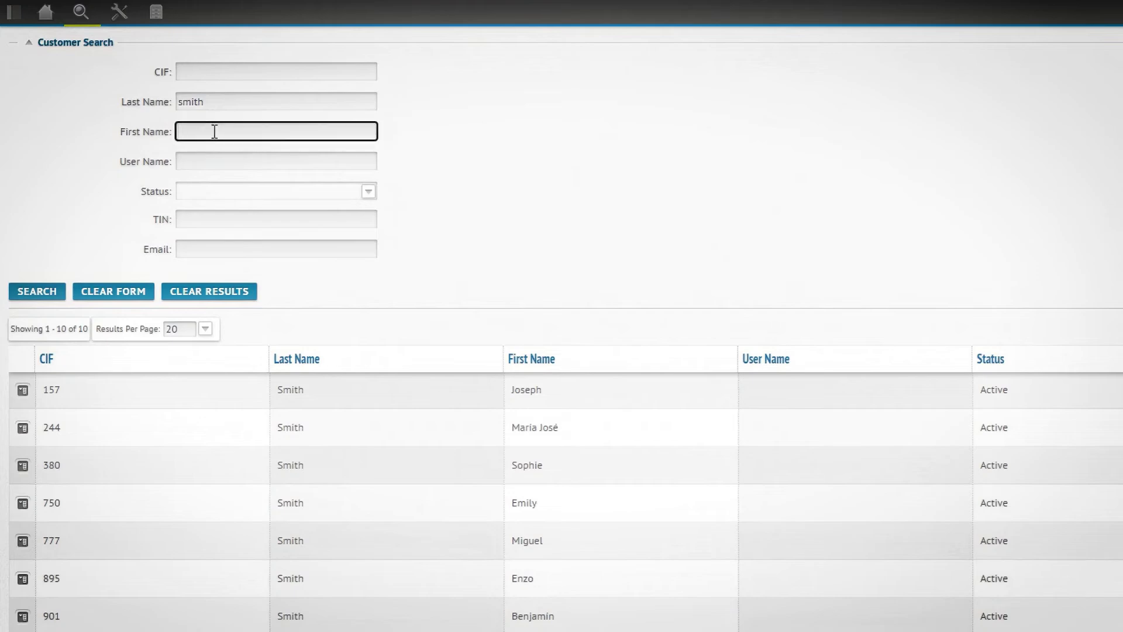
pyautogui.write('Alicia')
pyautogui.click(47, 293)
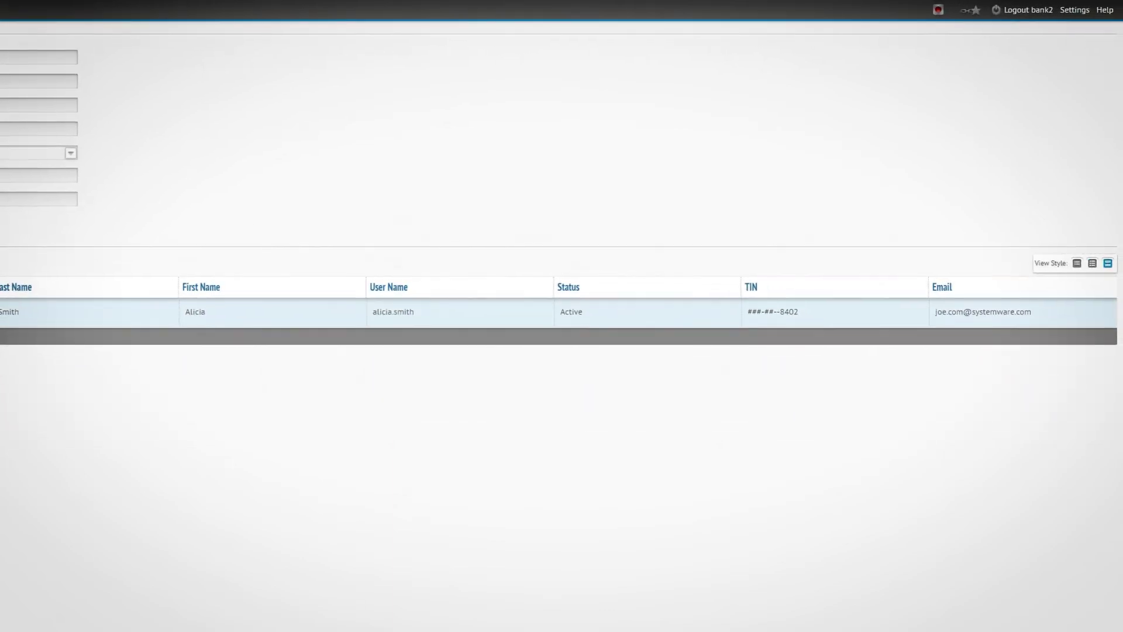
# - Log out and log back in as bank3 with the account password
pyautogui.click(1019, 13)
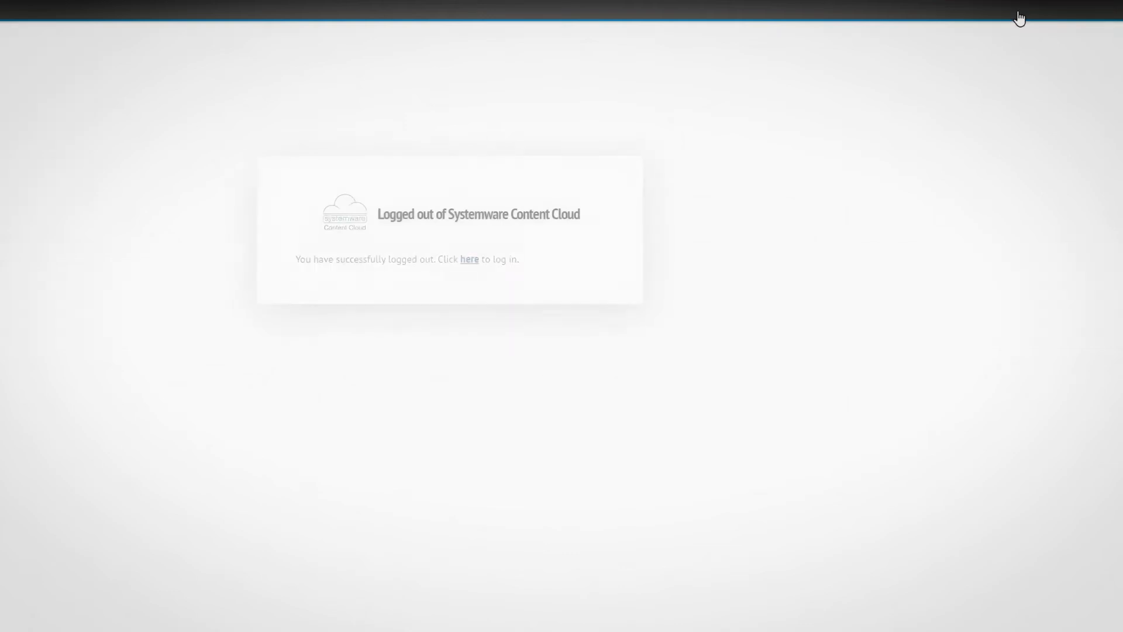
pyautogui.click(574, 266)
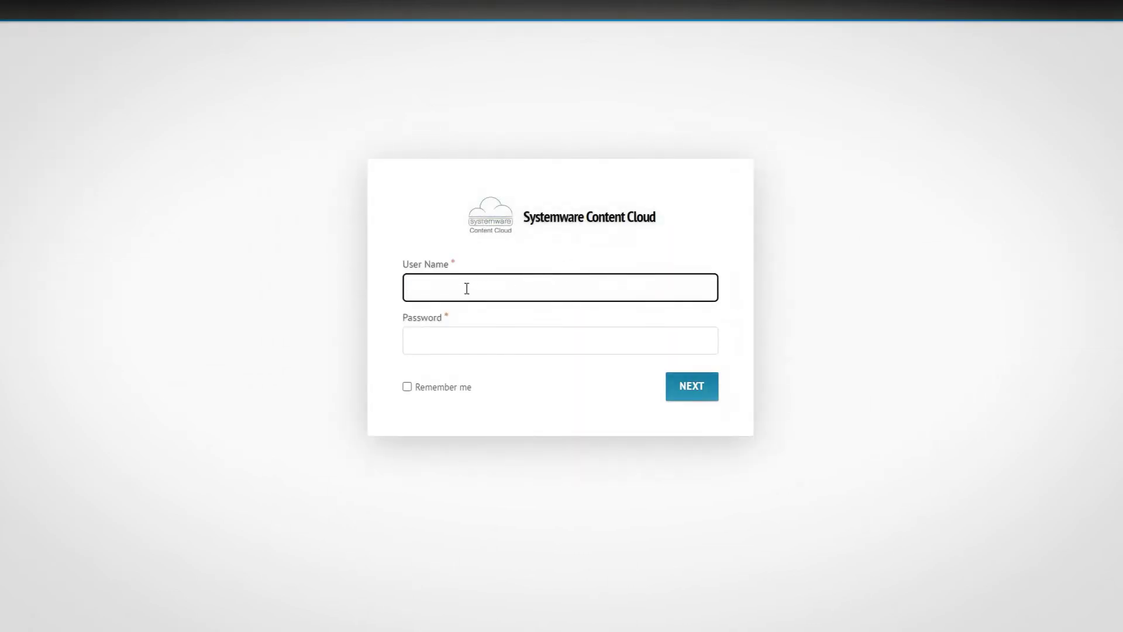
pyautogui.click(469, 334)
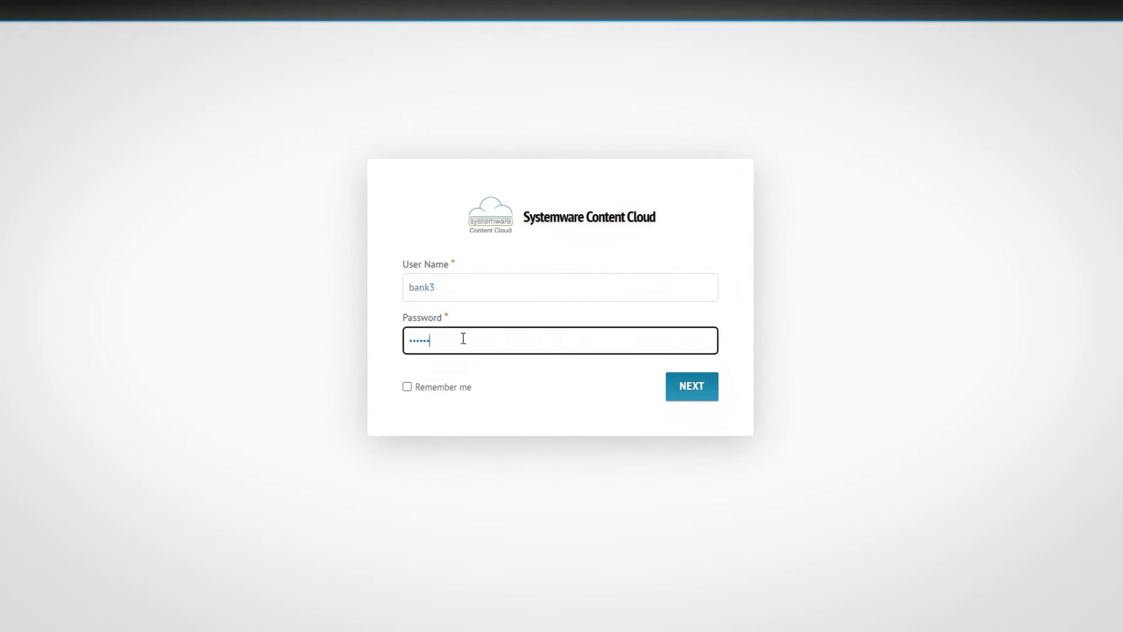
pyautogui.press('Return')
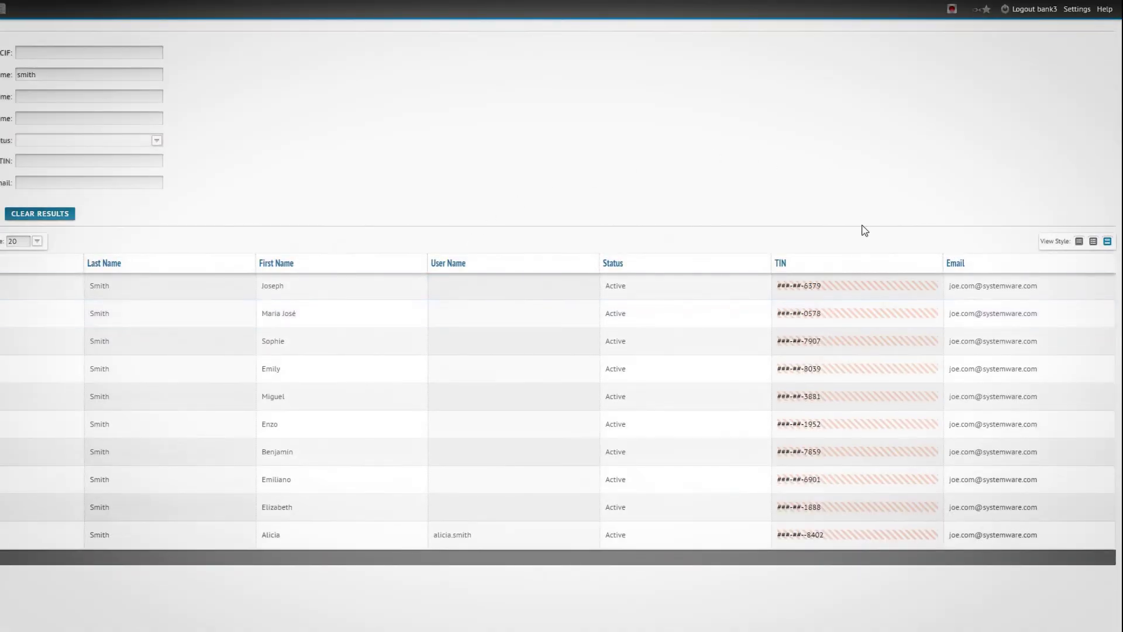
# - Reveal the masked TINs one by one down the customer results, from the second row to the last
pyautogui.moveTo(858, 318)
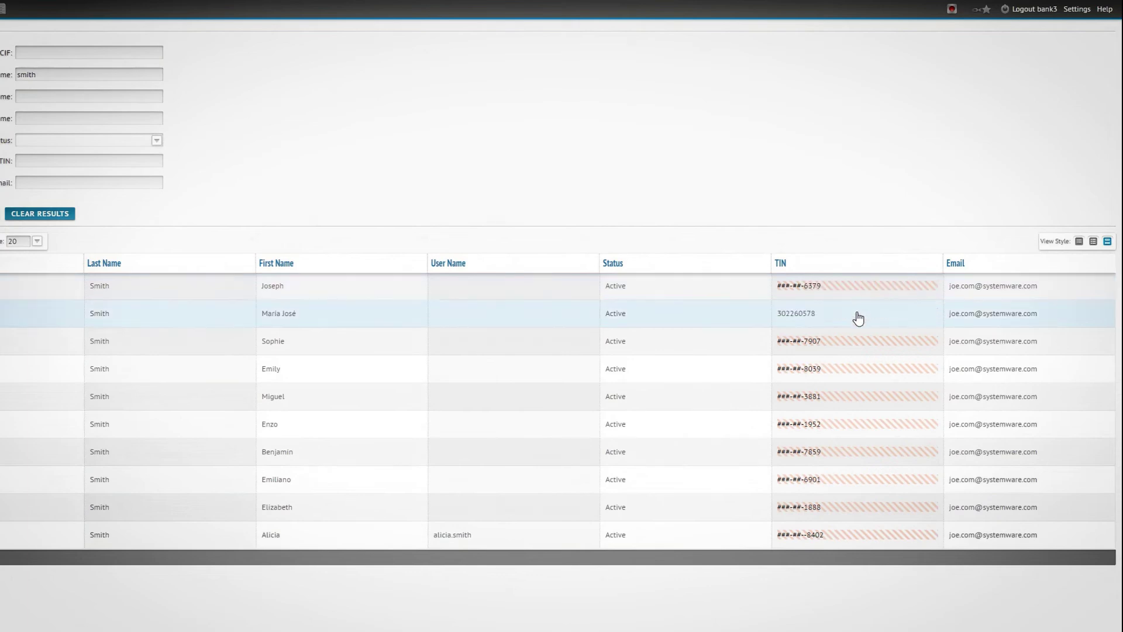
pyautogui.moveTo(845, 346)
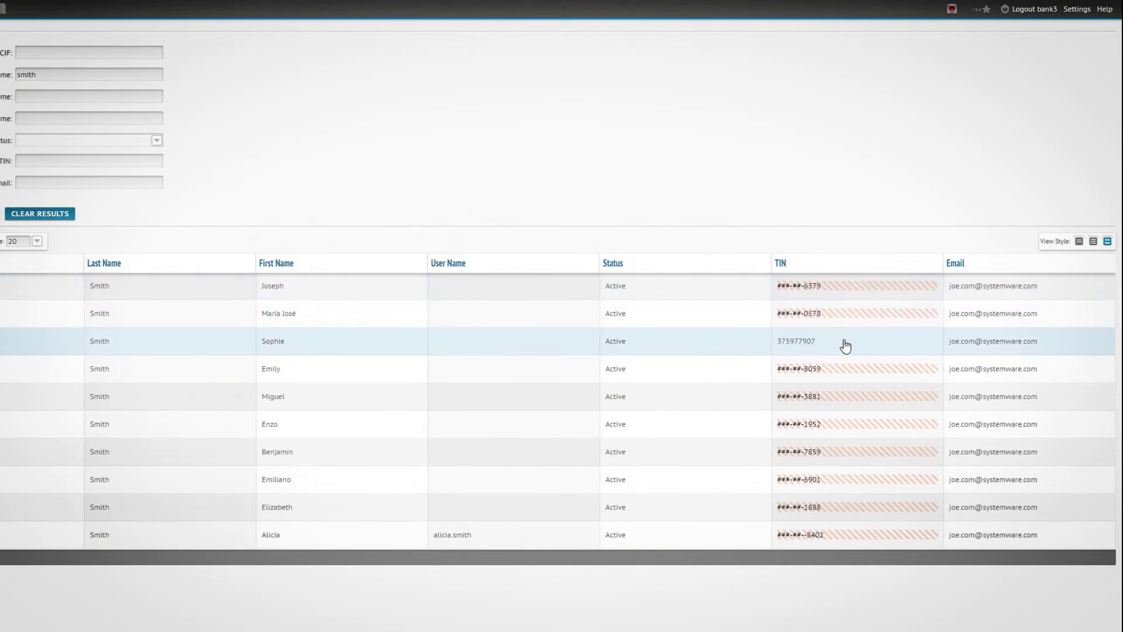
pyautogui.moveTo(843, 374)
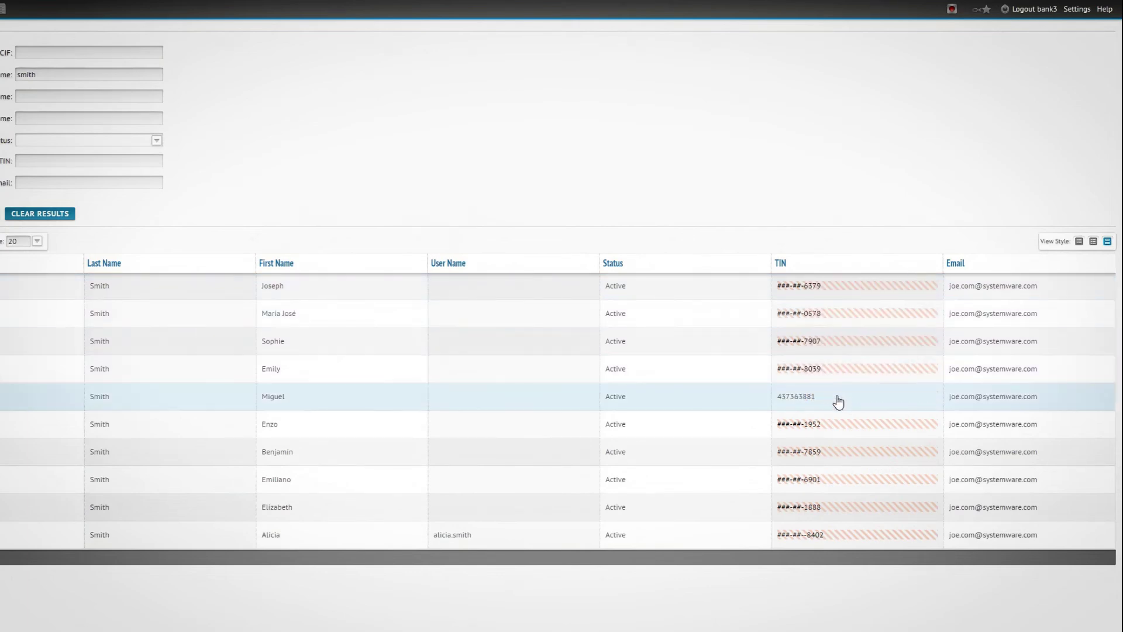
pyautogui.moveTo(835, 432)
pyautogui.moveTo(821, 456)
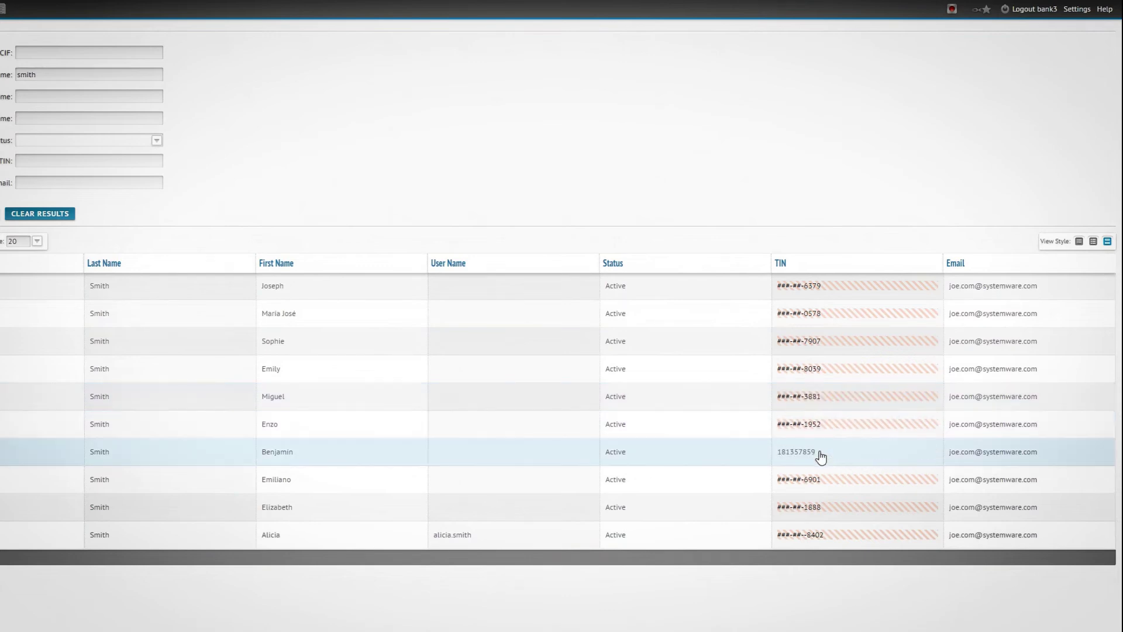
pyautogui.moveTo(810, 483)
pyautogui.moveTo(802, 510)
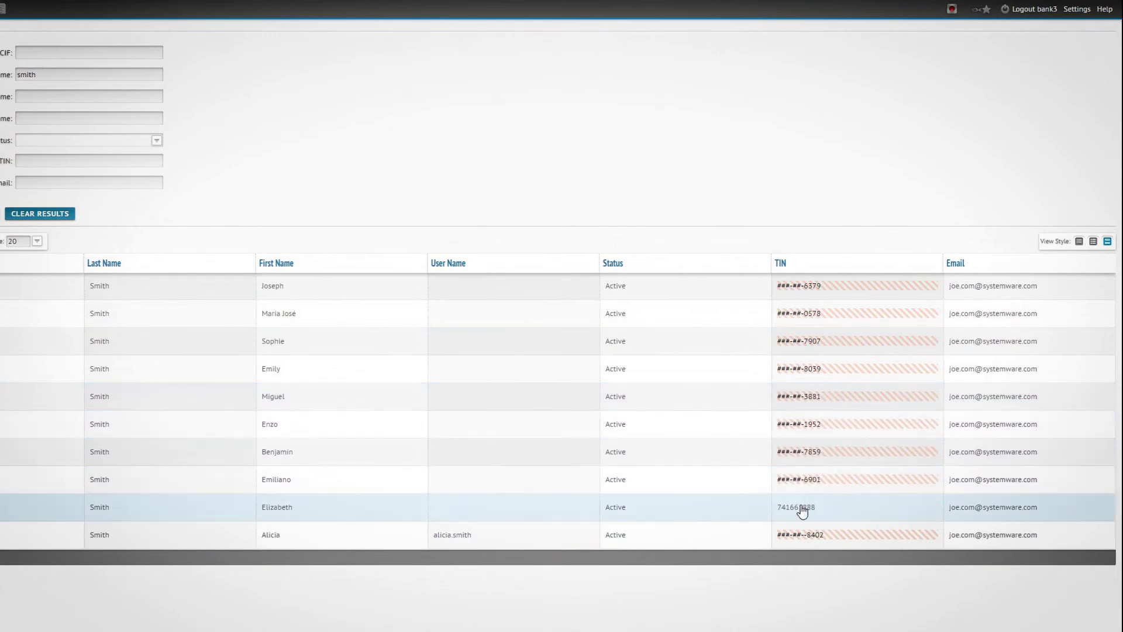
pyautogui.moveTo(798, 538)
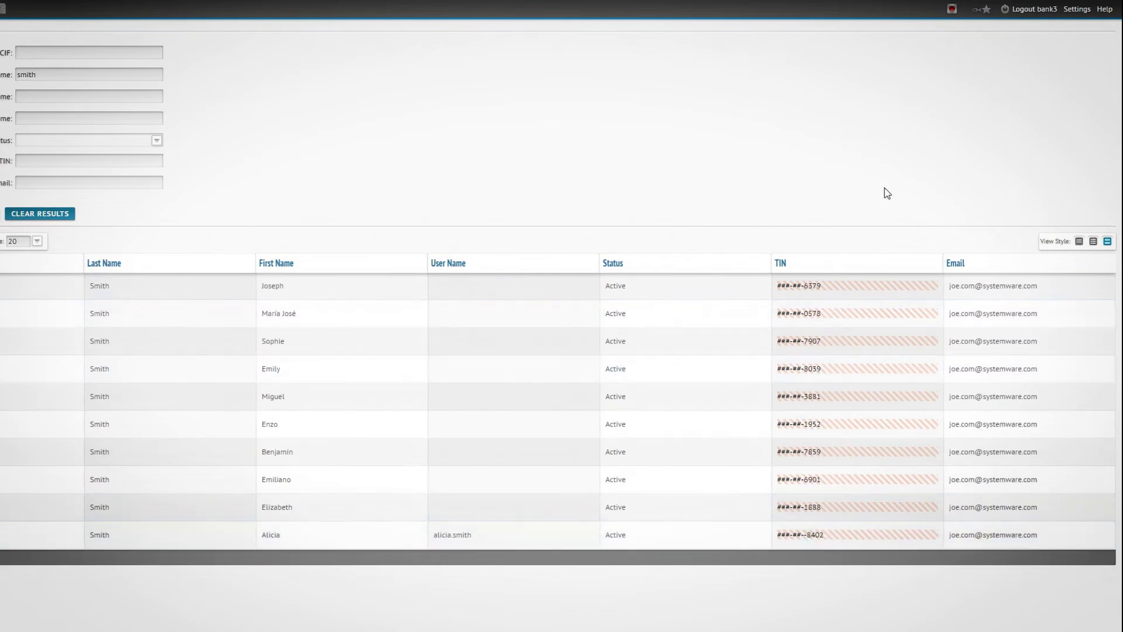
# - Log out of the current account and log in as bank4 with the account password
pyautogui.click(1044, 10)
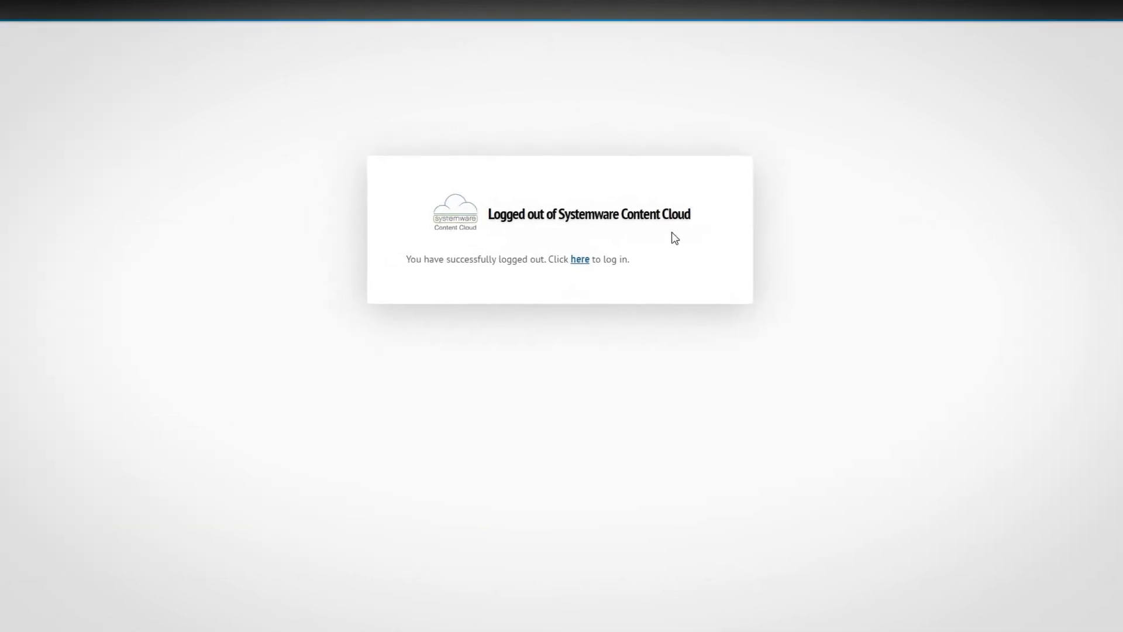
pyautogui.click(580, 260)
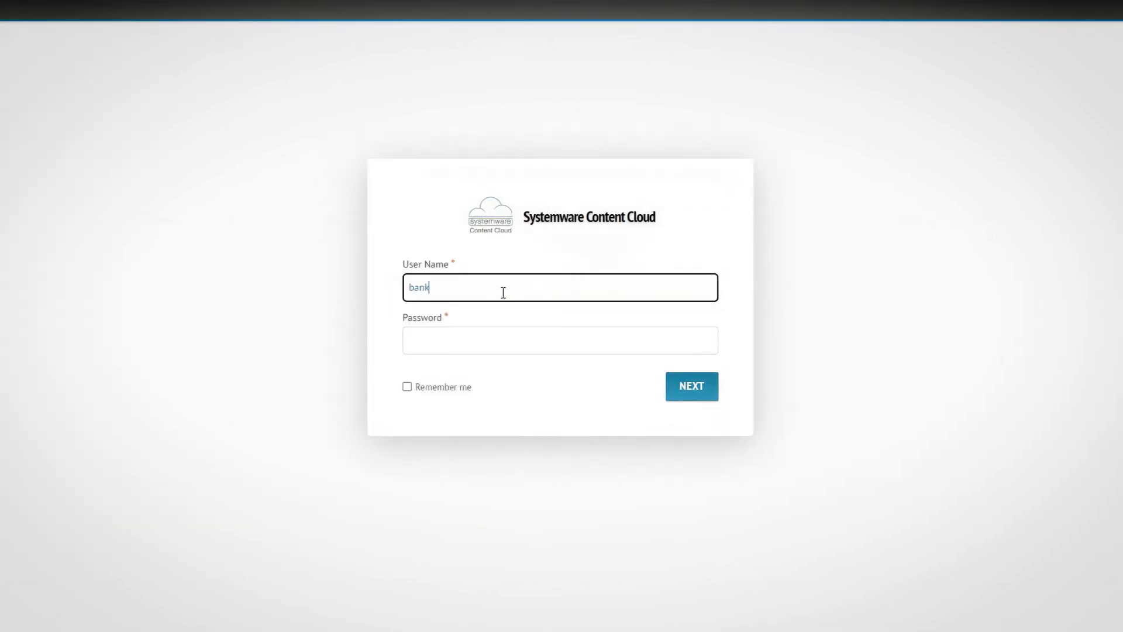
pyautogui.click(491, 340)
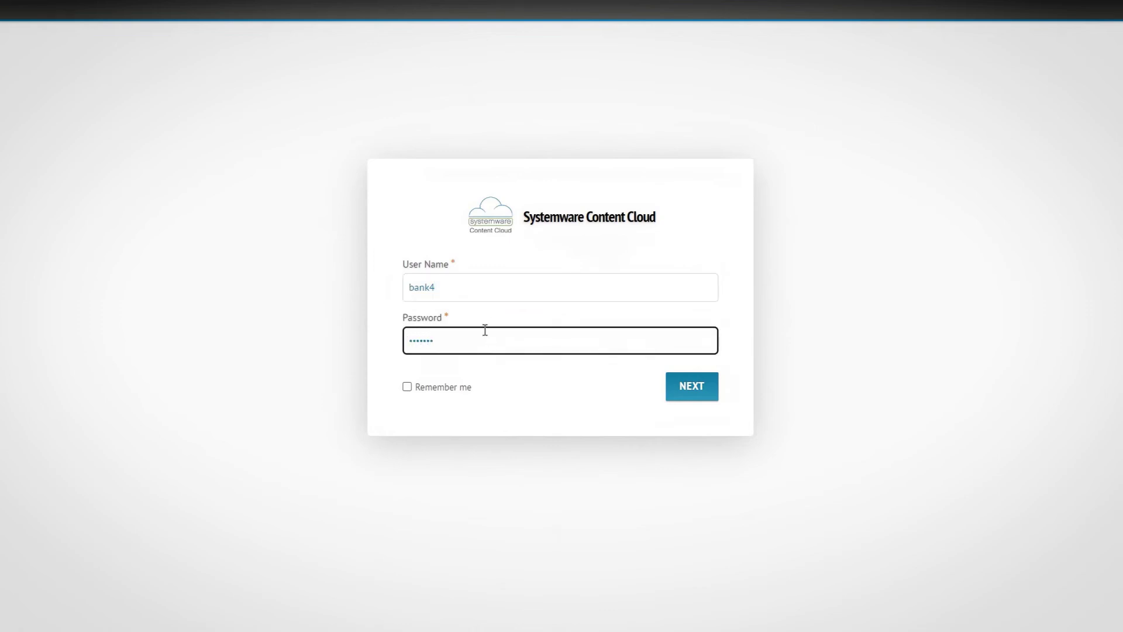
pyautogui.click(696, 387)
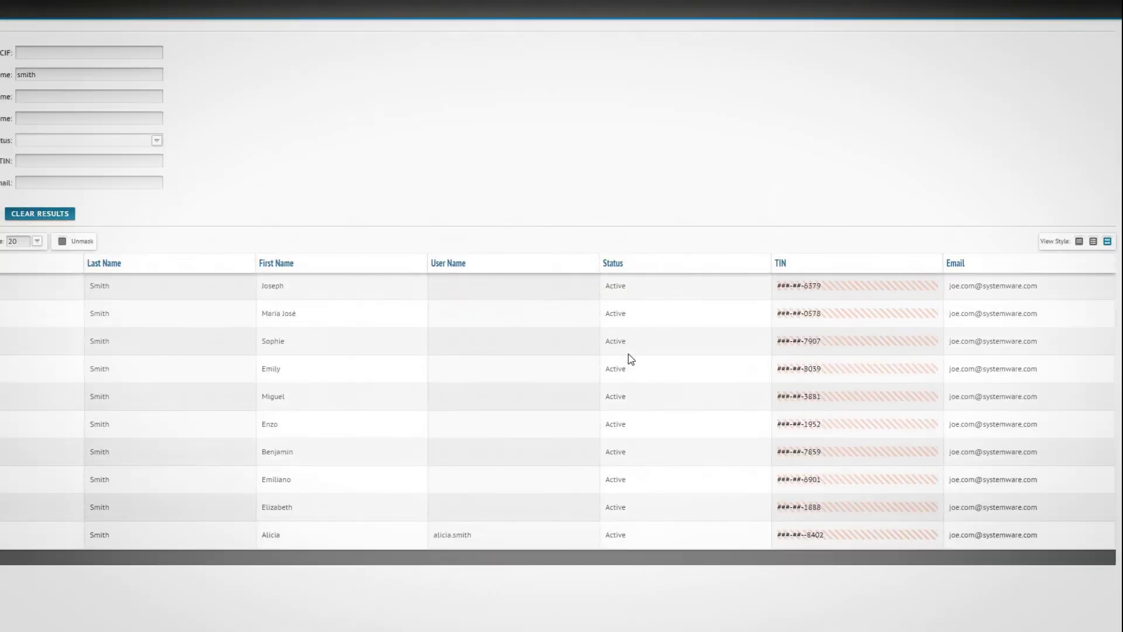
# - Unmask the TINs of all customers in the search results at once
pyautogui.moveTo(807, 315)
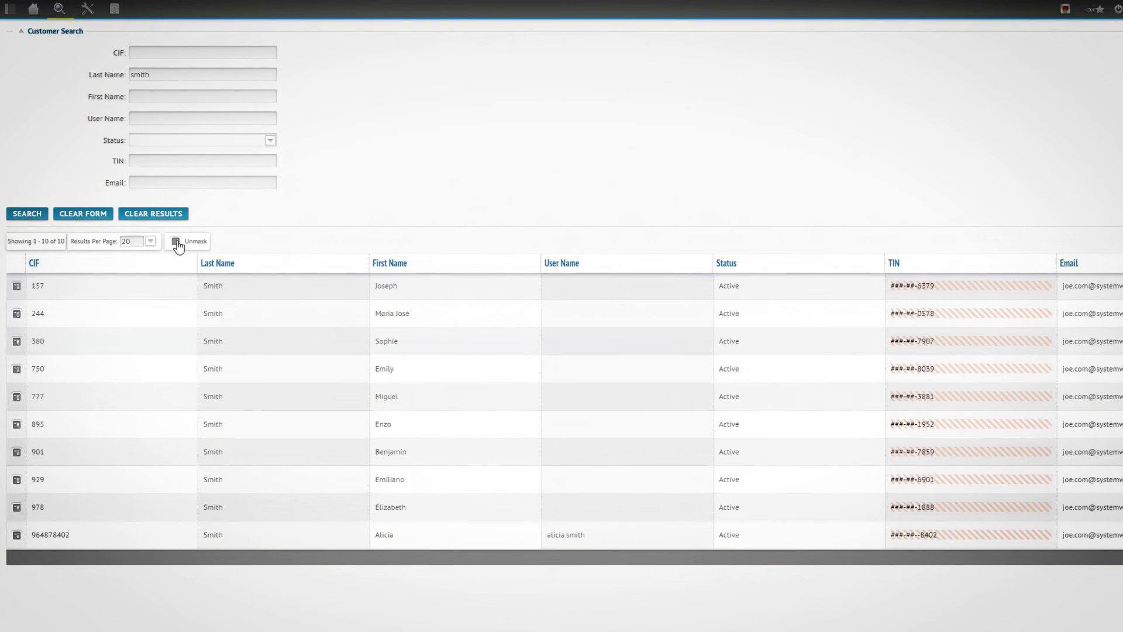
pyautogui.click(176, 241)
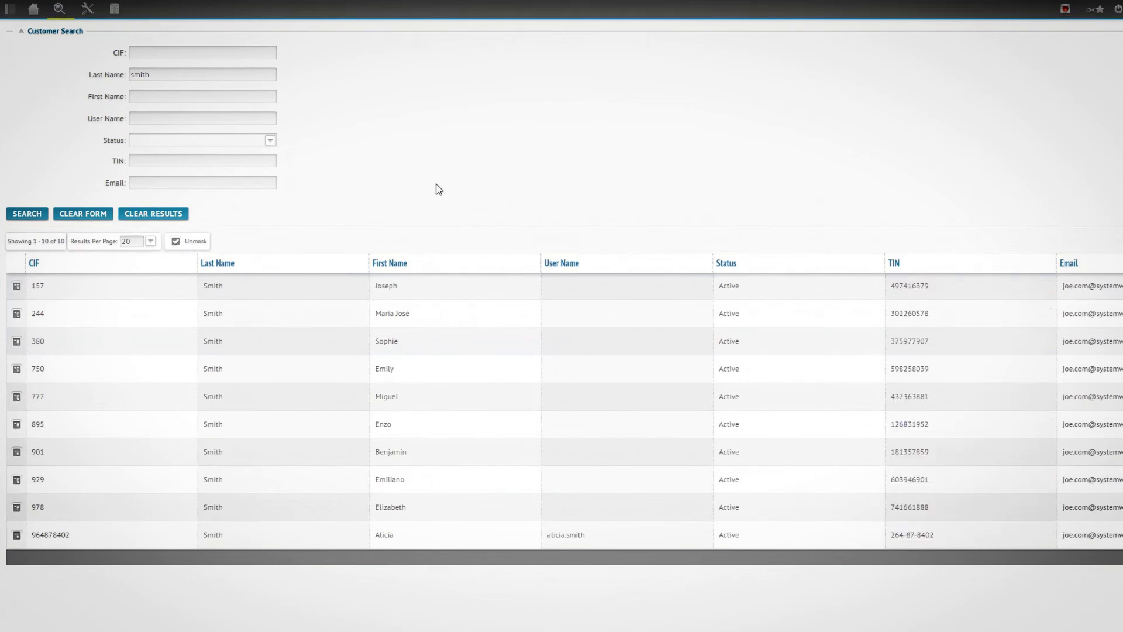